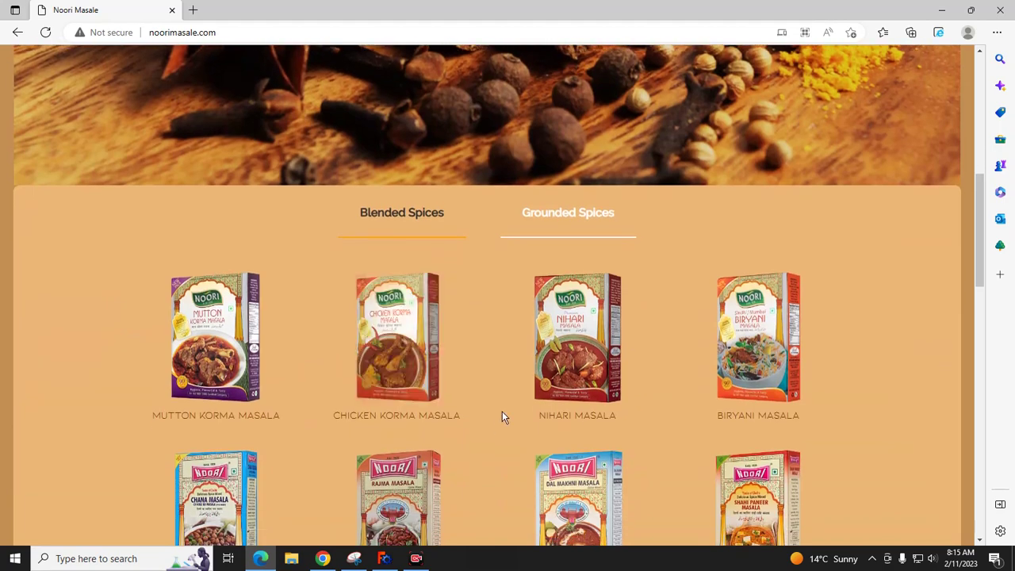
Step: Switch to Chrome and compare the new Noori Masale homepage on mechnexus.com with the old noorimasale.com site in Edge
click(324, 557)
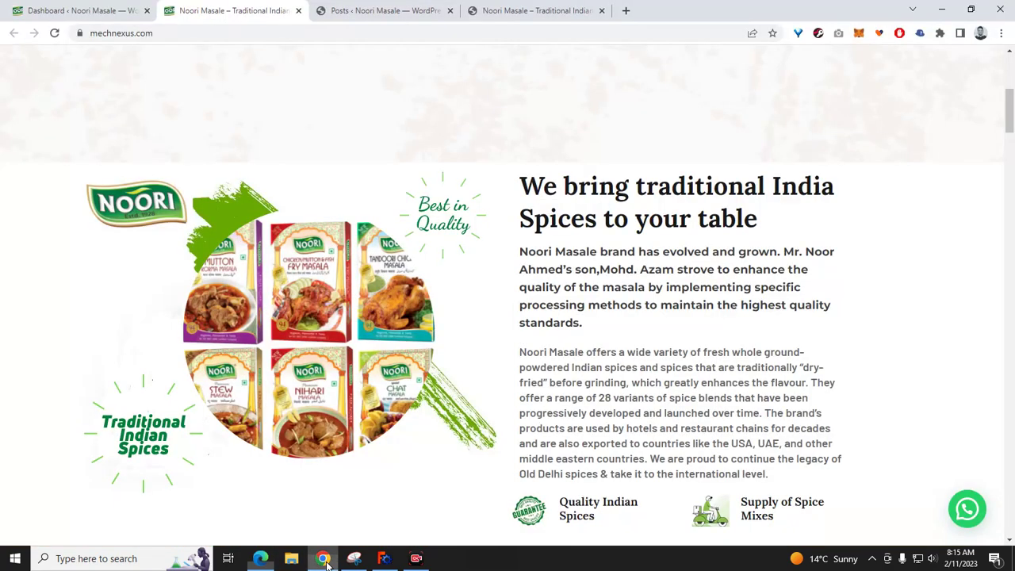
scroll(399, 314, up, 5)
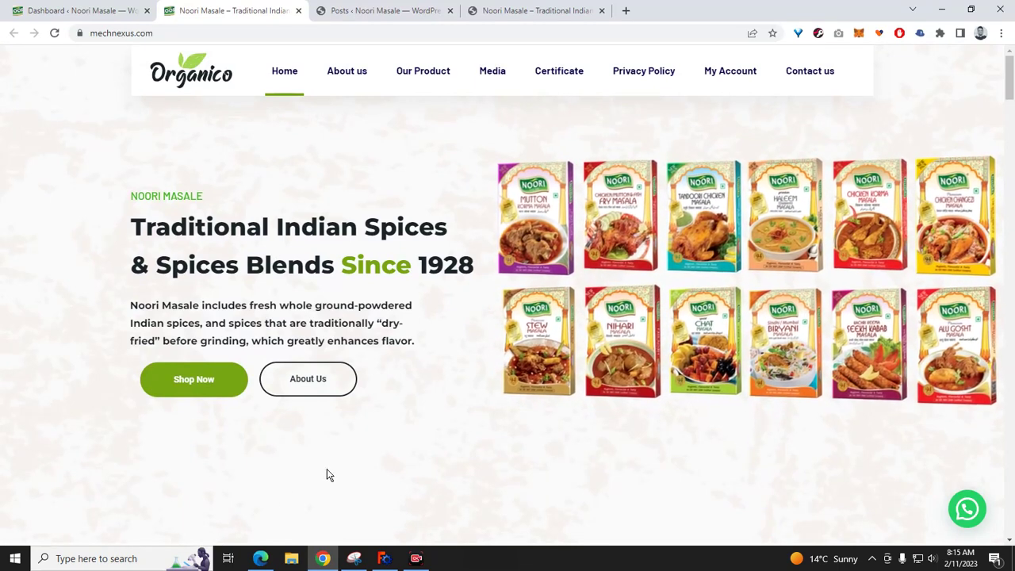
key(alt+Tab)
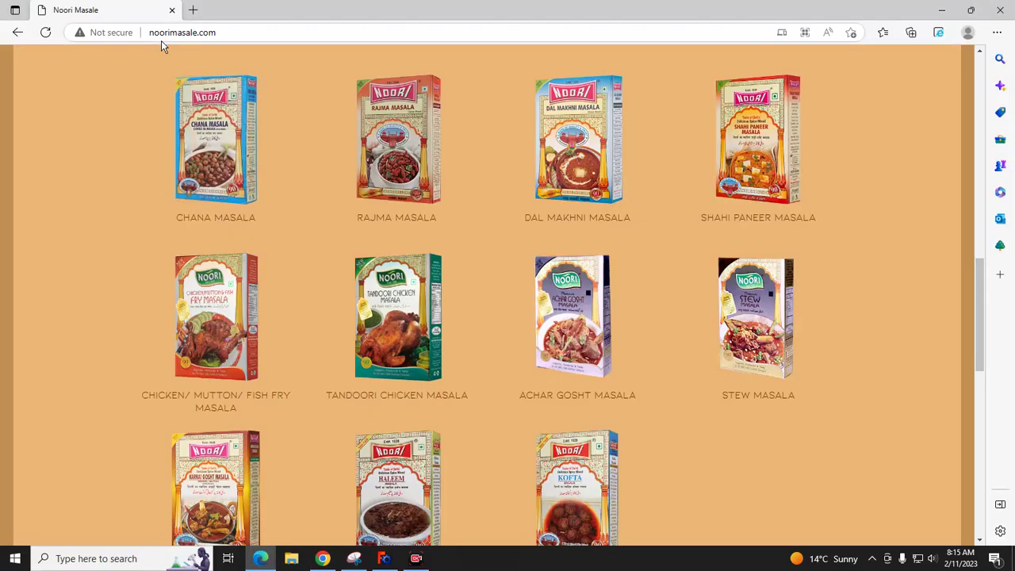
click(938, 14)
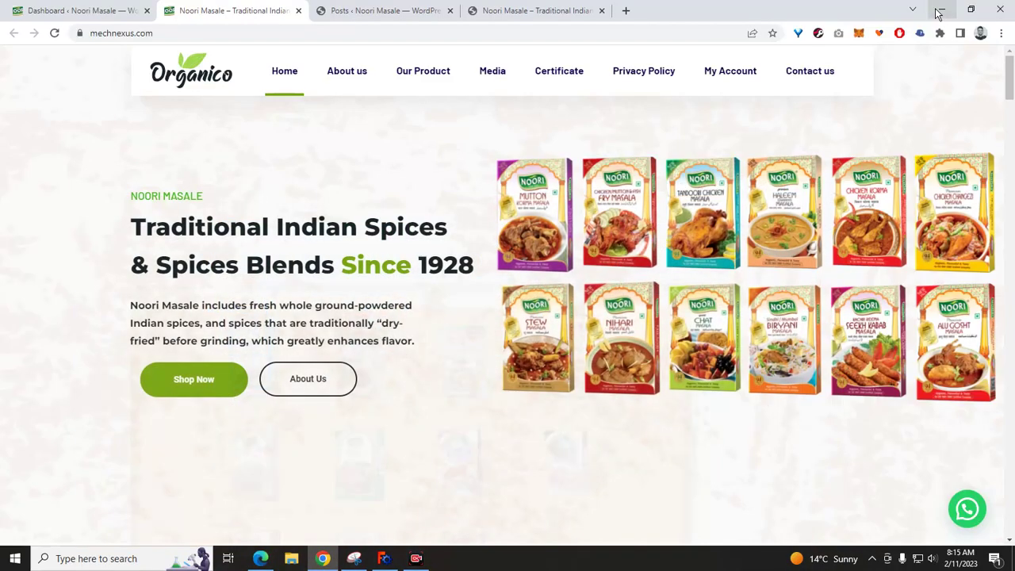
click(160, 32)
click(63, 164)
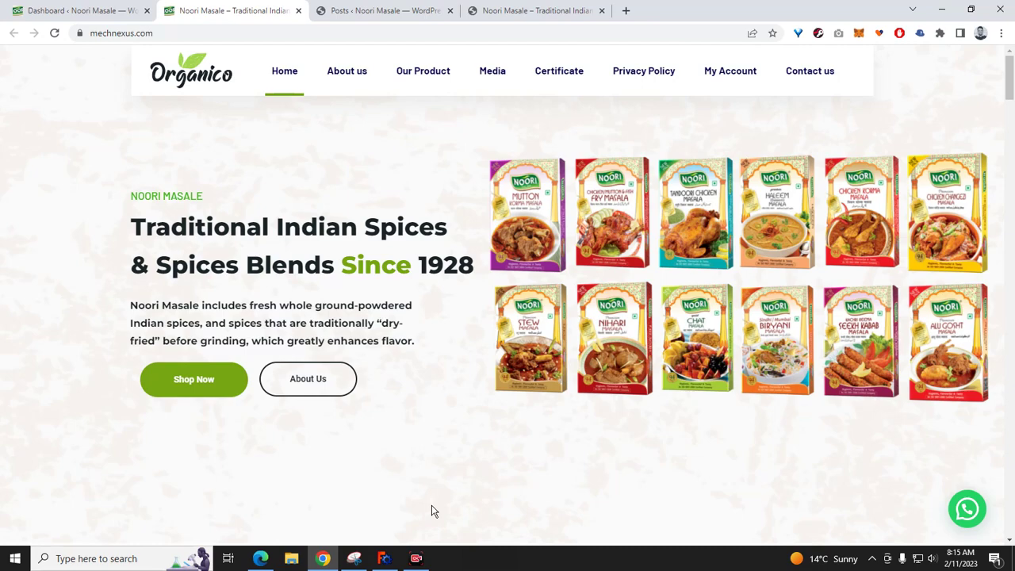
scroll(431, 500, down, 3)
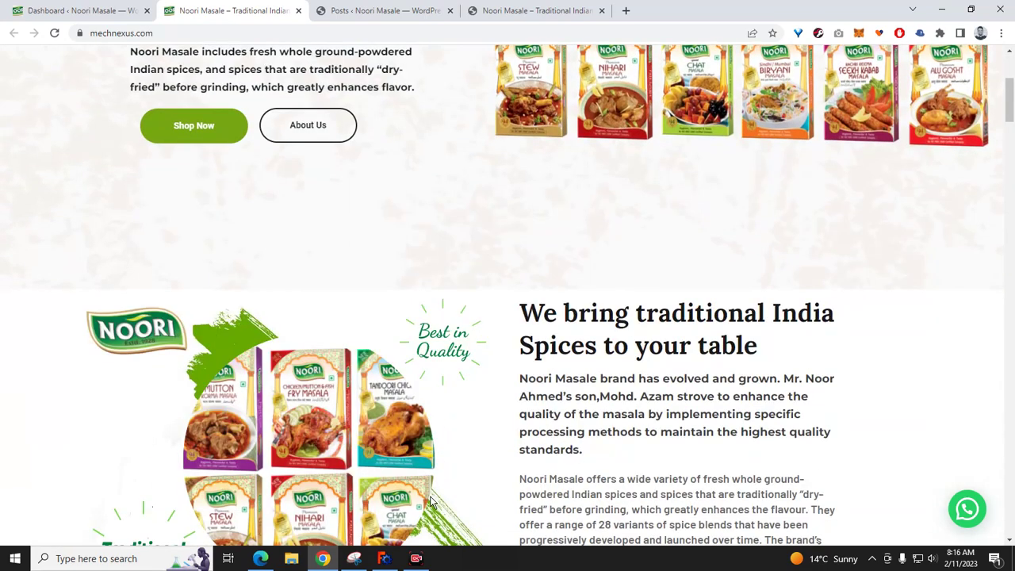
scroll(430, 499, up, 3)
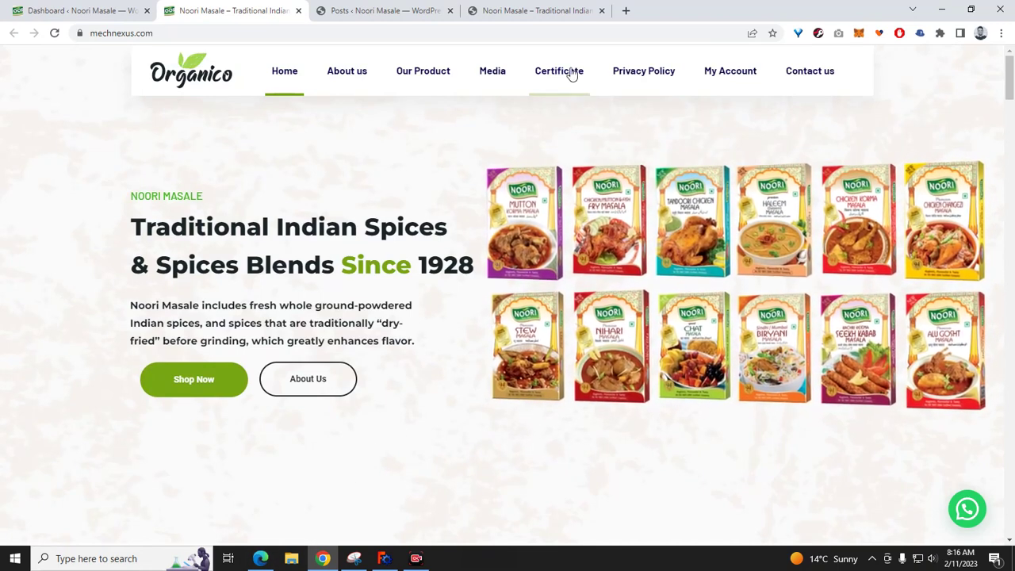
Step: Open the "Hello world!" post from the noorimasale.com posts list in a new tab and examine its content and comments
click(561, 14)
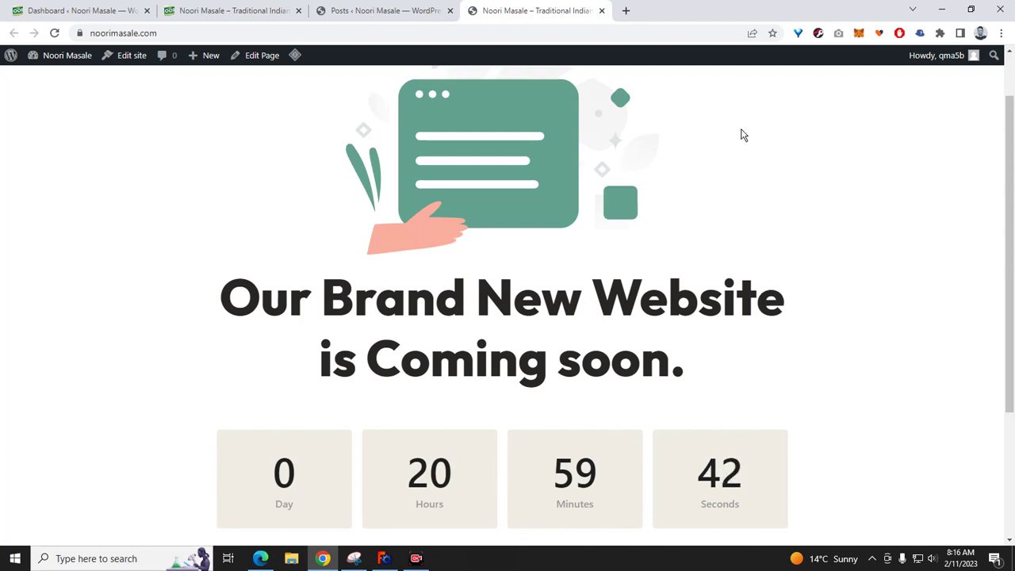
click(379, 12)
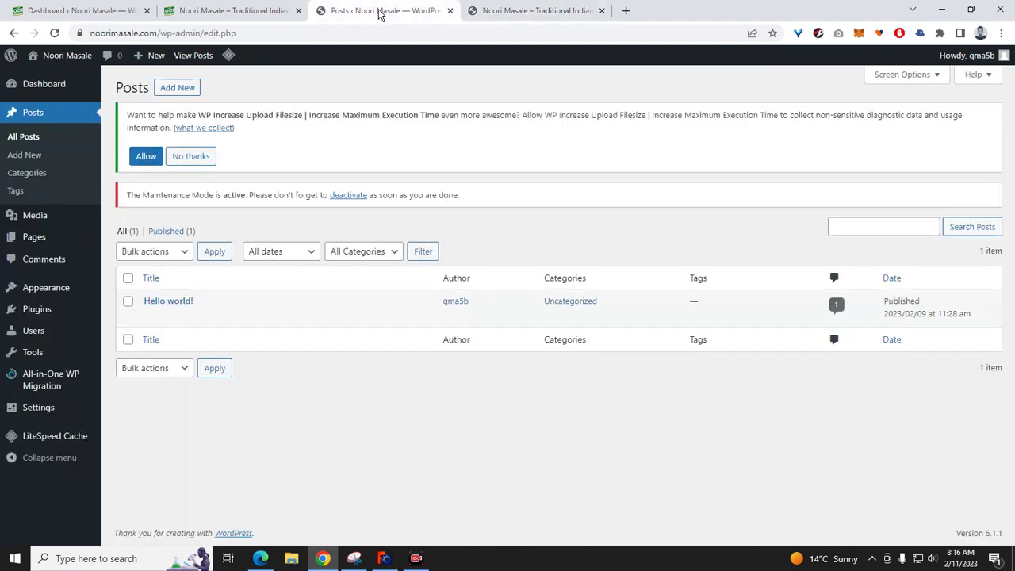
right_click(241, 317)
click(286, 328)
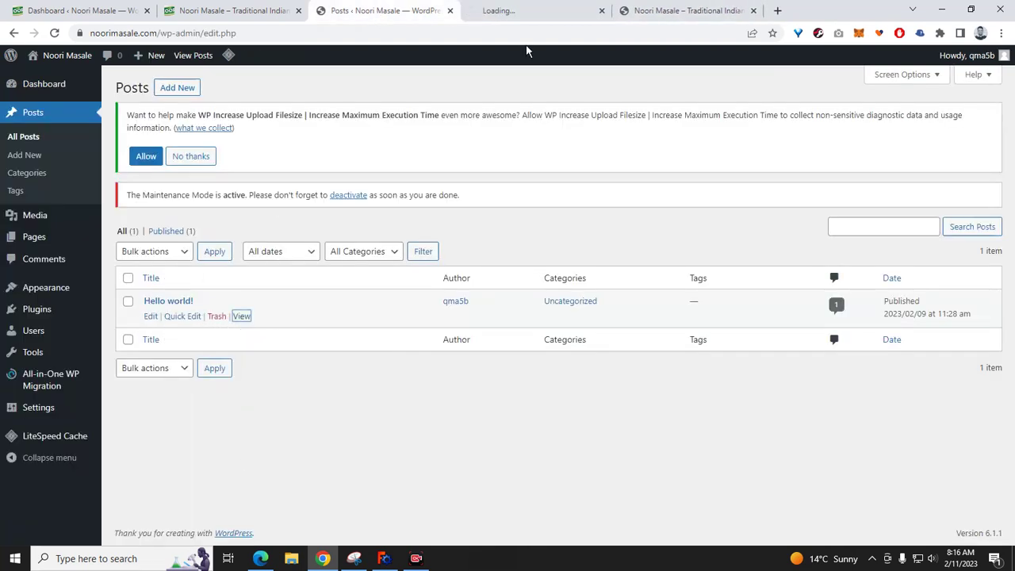
click(533, 16)
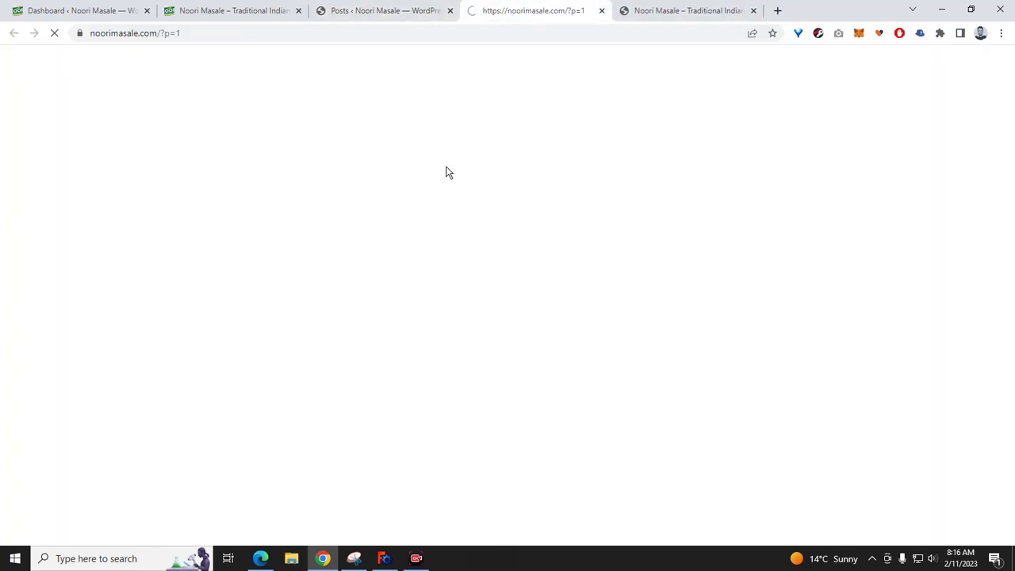
scroll(246, 401, down, 3)
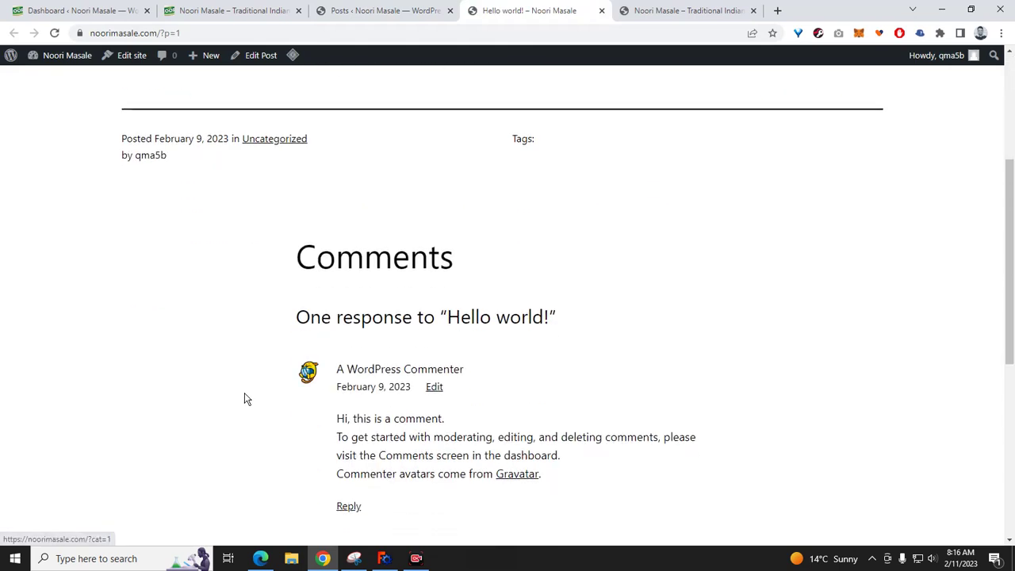
scroll(244, 399, down, 4)
scroll(244, 399, up, 7)
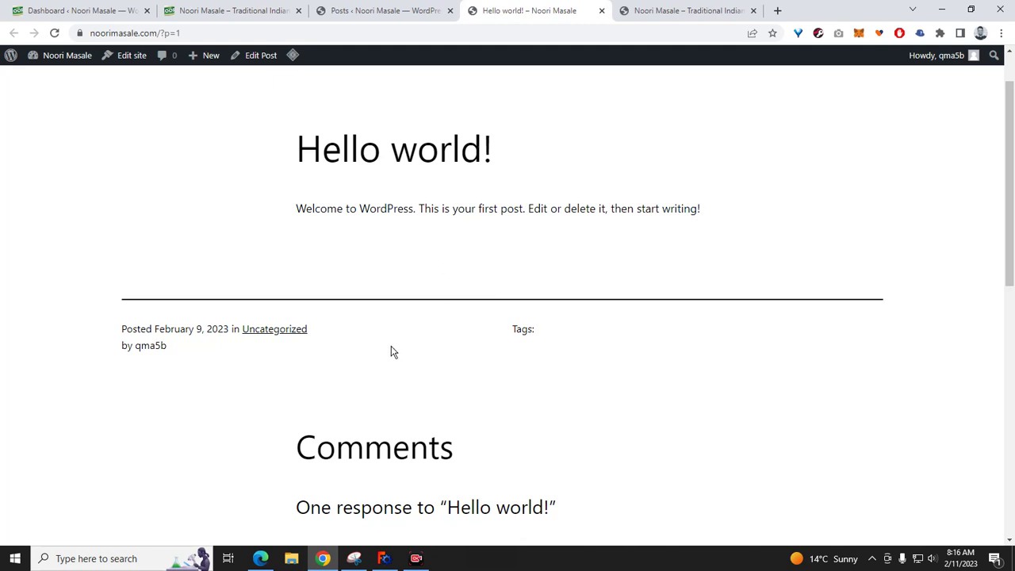
scroll(374, 399, down, 3)
scroll(344, 390, up, 4)
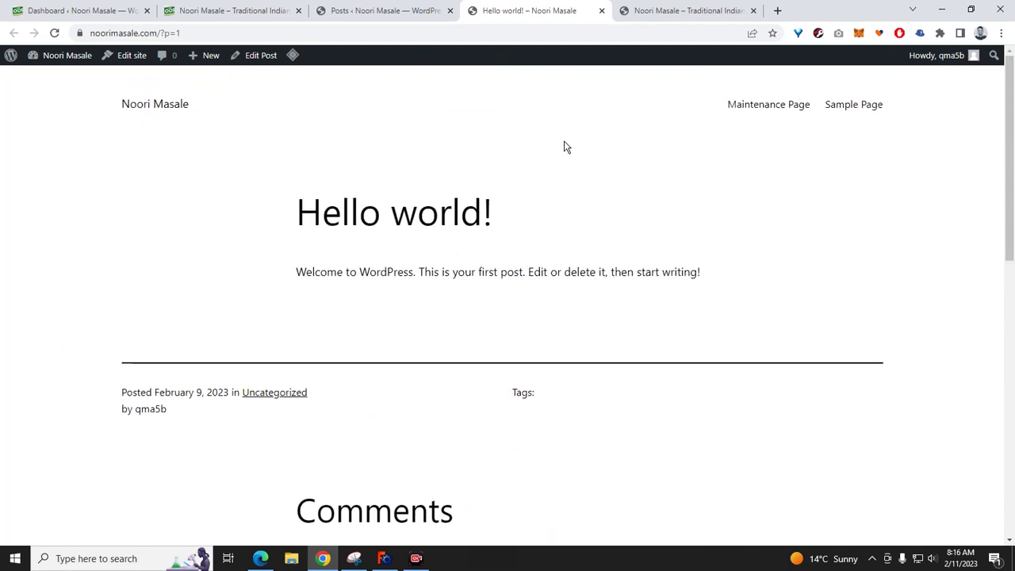
Step: Examine the coming-soon page at noorimasale.com against the "Hello world!" post, highlighting its address and the "Our Brand New Website is Coming soon." heading
click(667, 11)
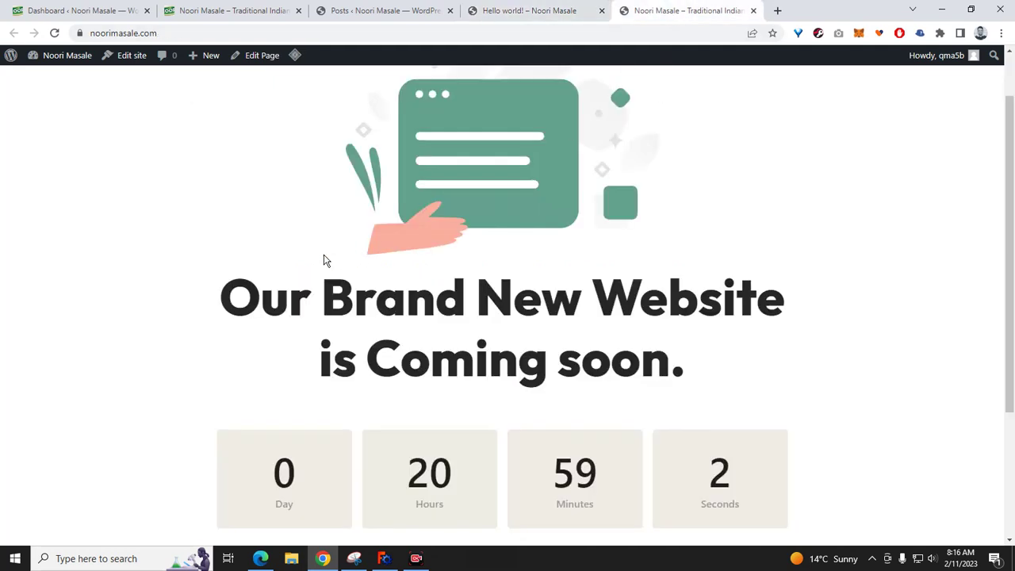
scroll(255, 277, down, 1)
scroll(250, 312, up, 2)
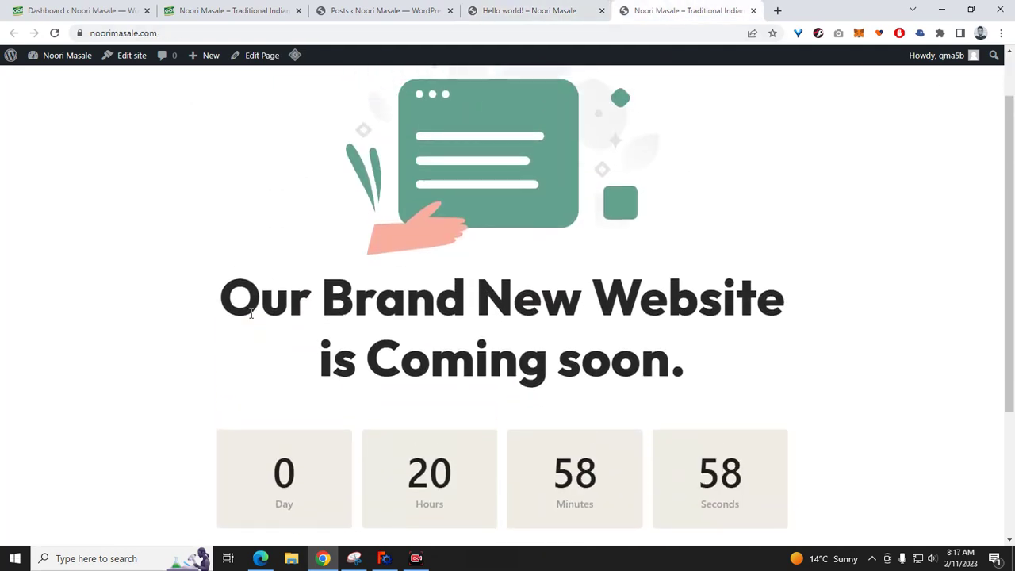
click(508, 10)
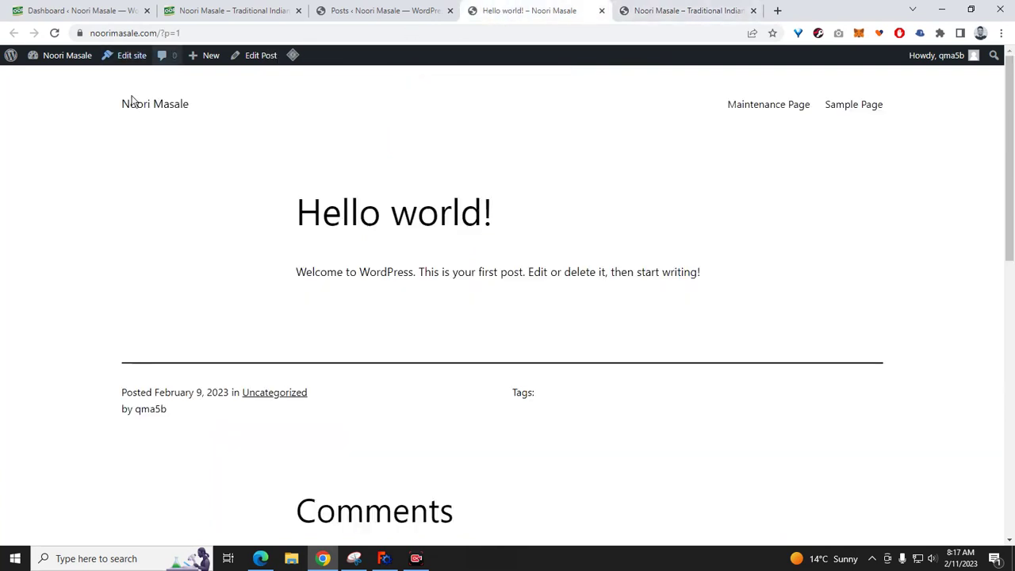
click(676, 15)
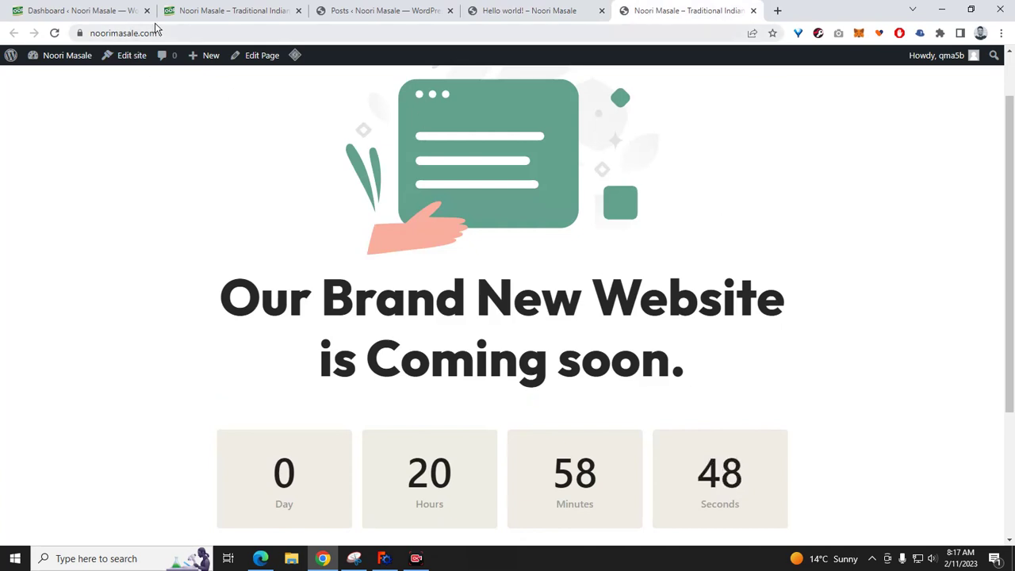
click(96, 32)
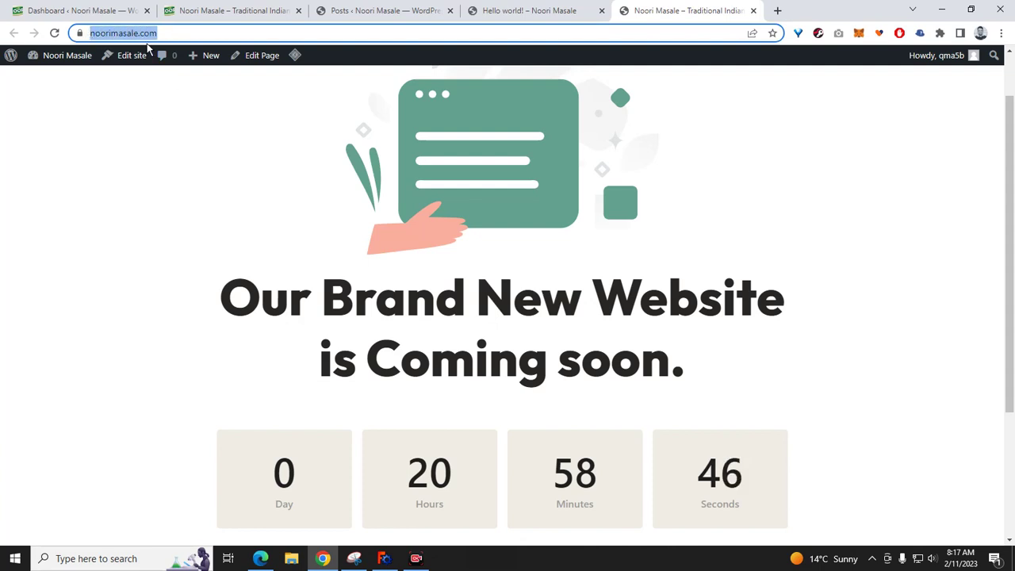
drag(237, 294, 766, 364)
click(267, 353)
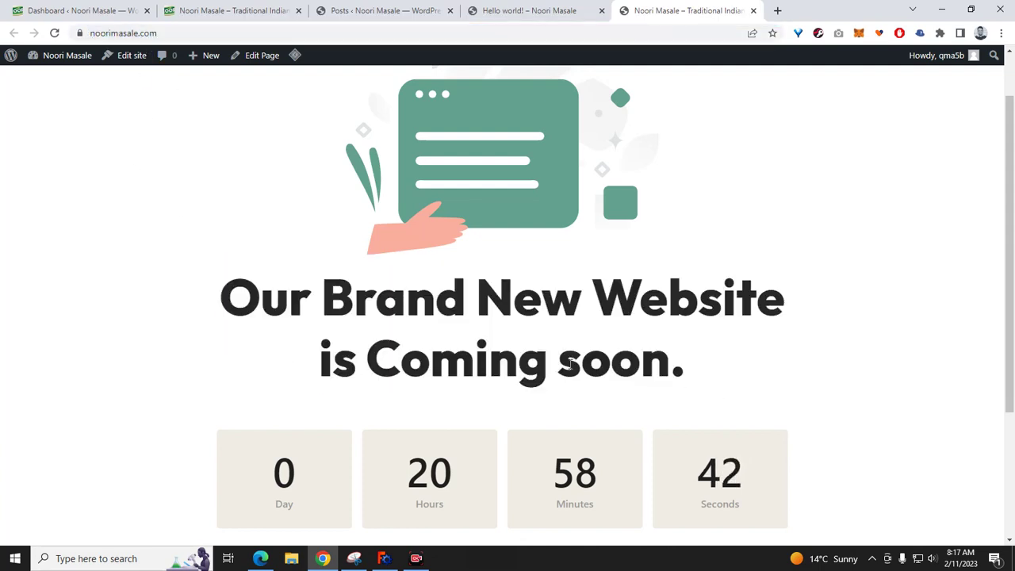
drag(229, 291, 709, 356)
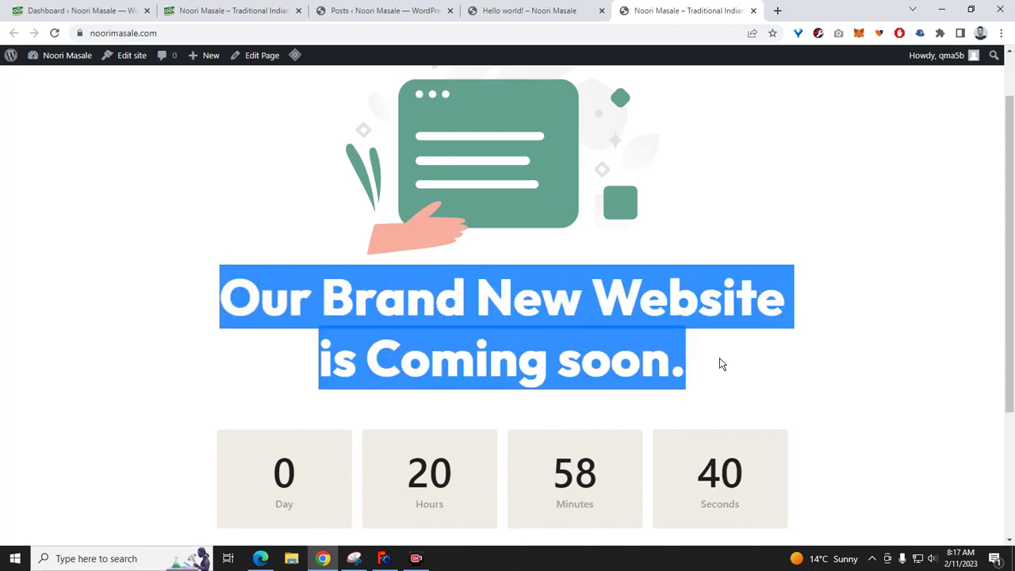
Step: Switch to Edge to review the old noorimasale.com homepage up to its header, and return to the coming-soon page in Chrome
click(262, 558)
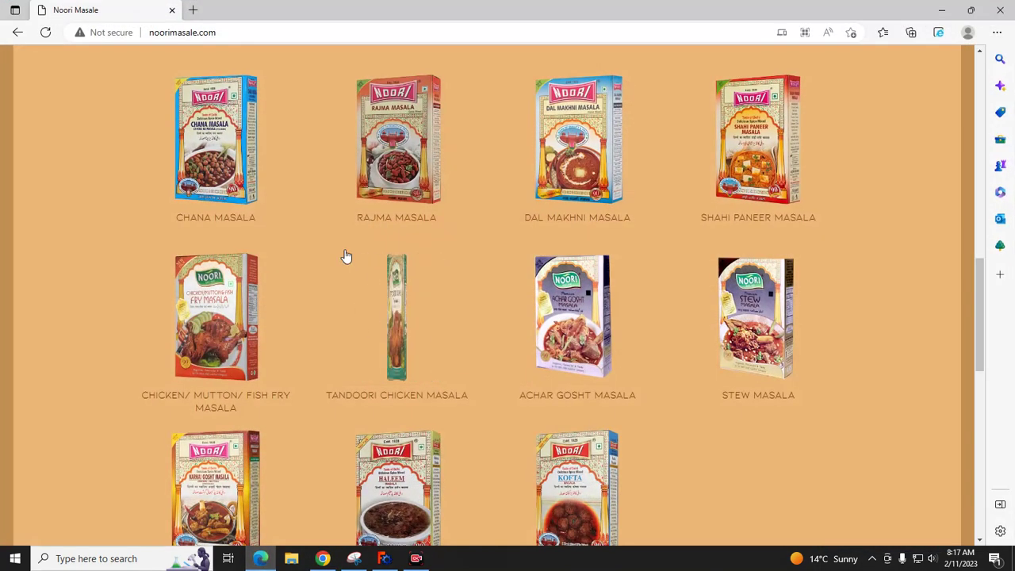
scroll(329, 238, up, 5)
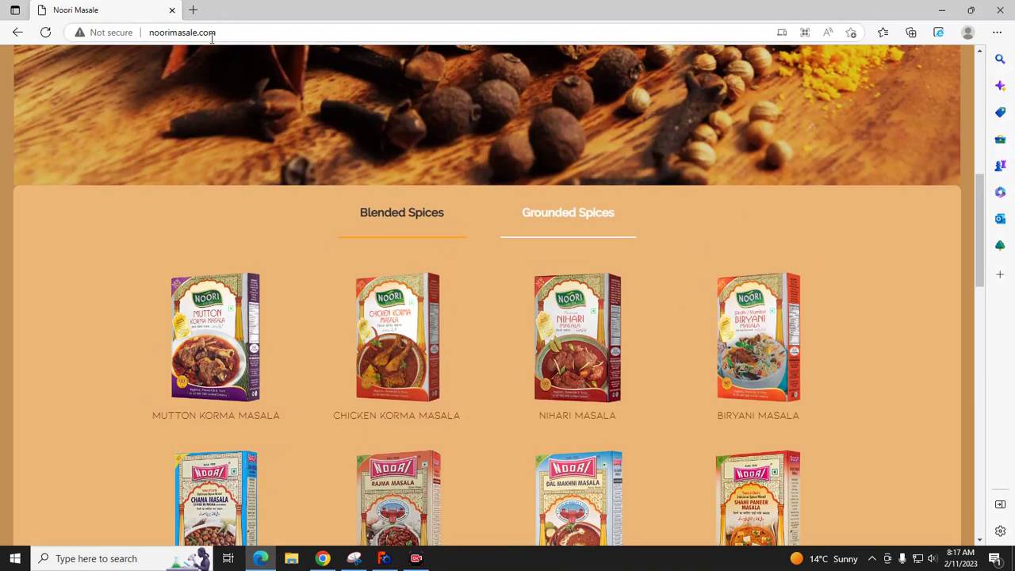
scroll(278, 317, up, 4)
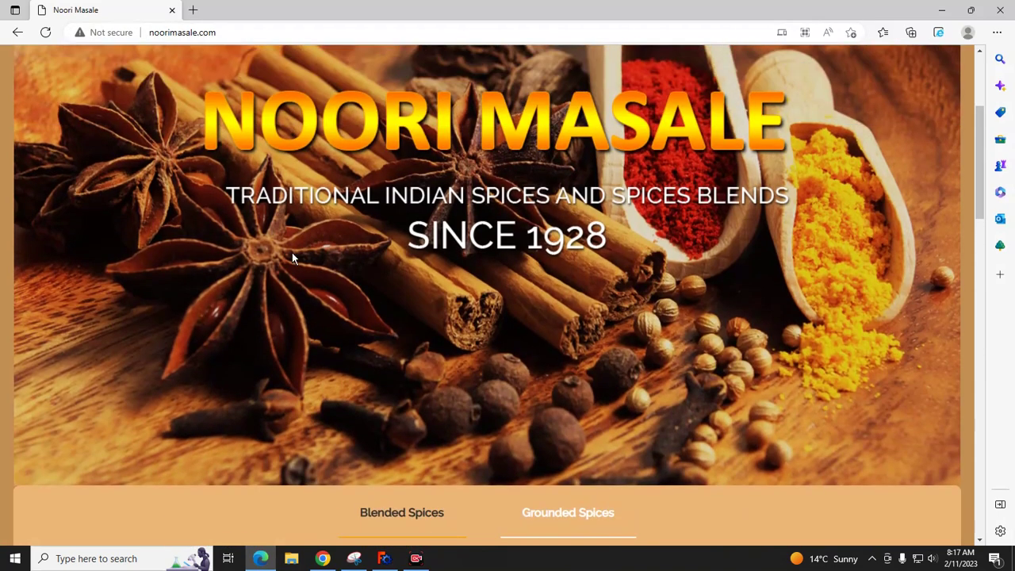
scroll(287, 238, up, 2)
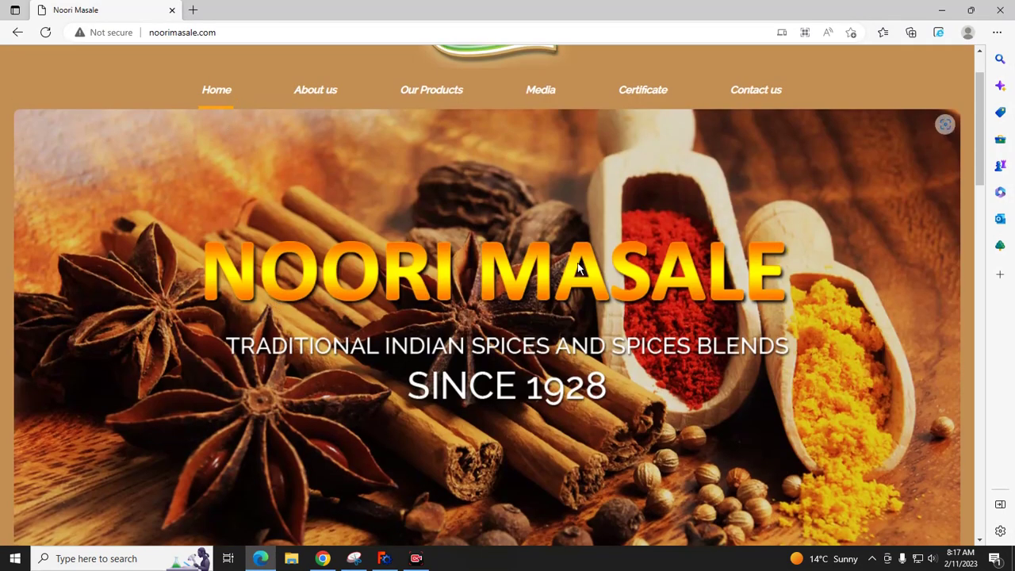
scroll(424, 312, up, 1)
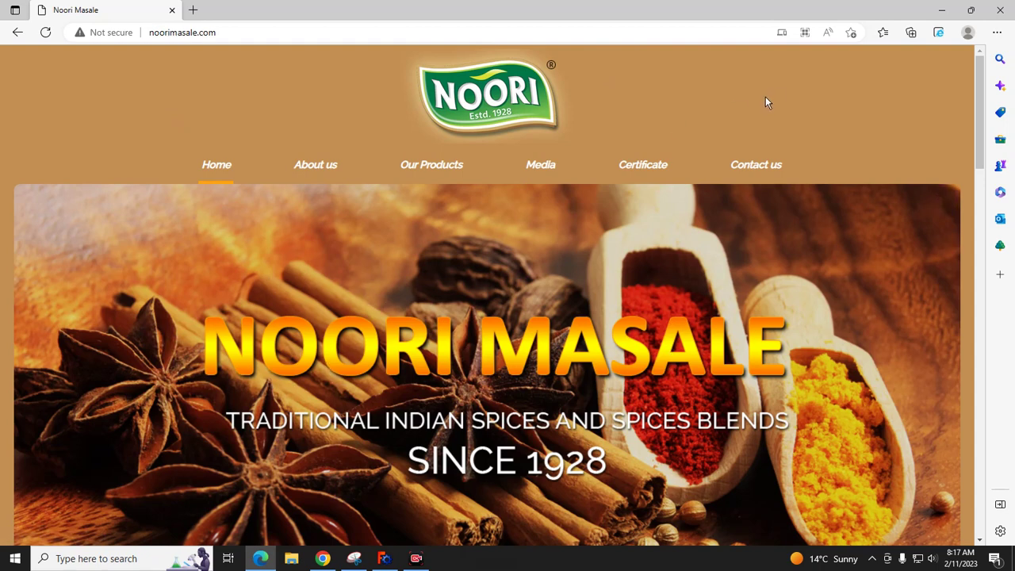
click(941, 10)
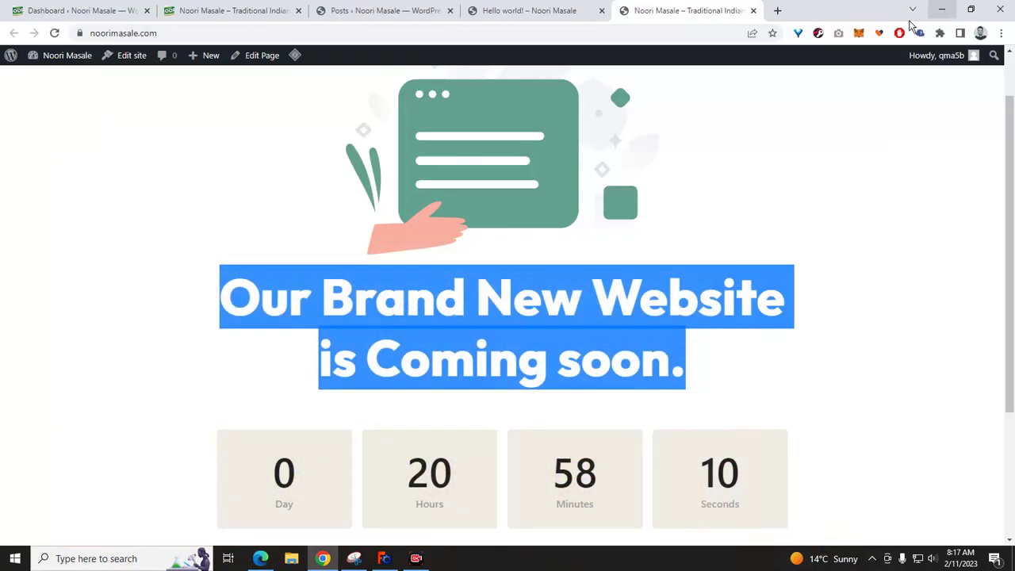
click(198, 388)
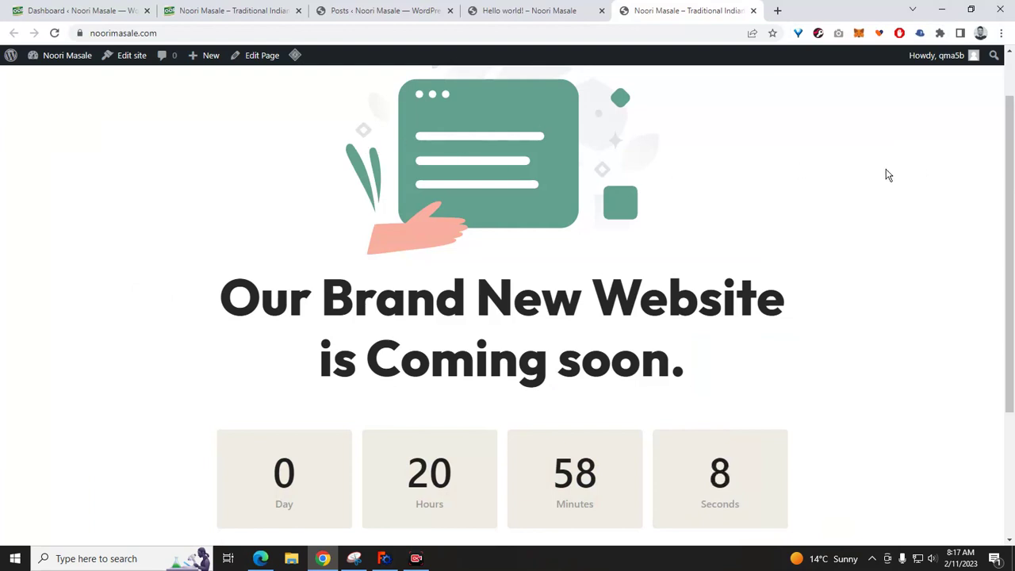
Step: Open the kproxy extension and look through its list of Canada proxy servers
click(920, 33)
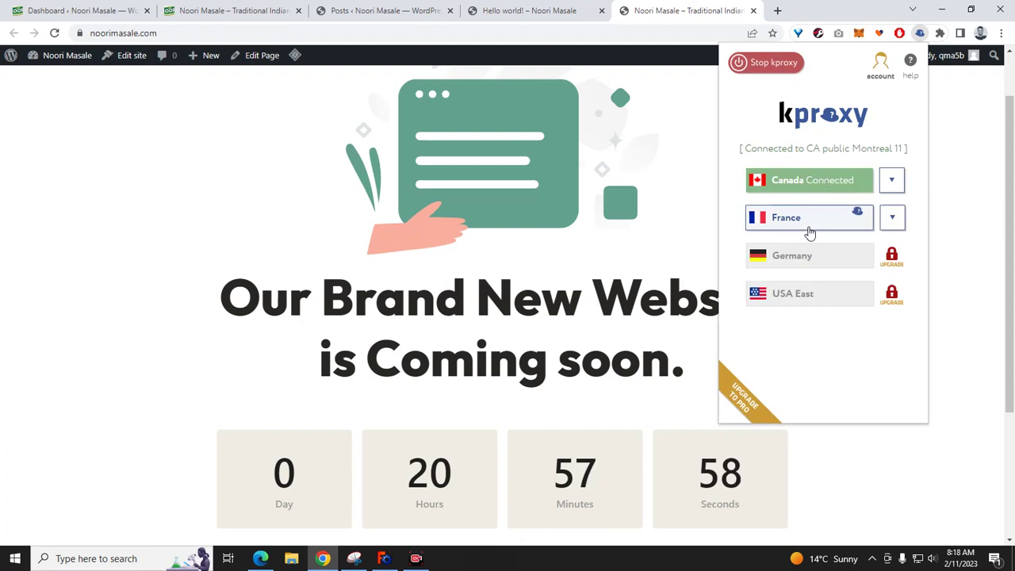
click(889, 181)
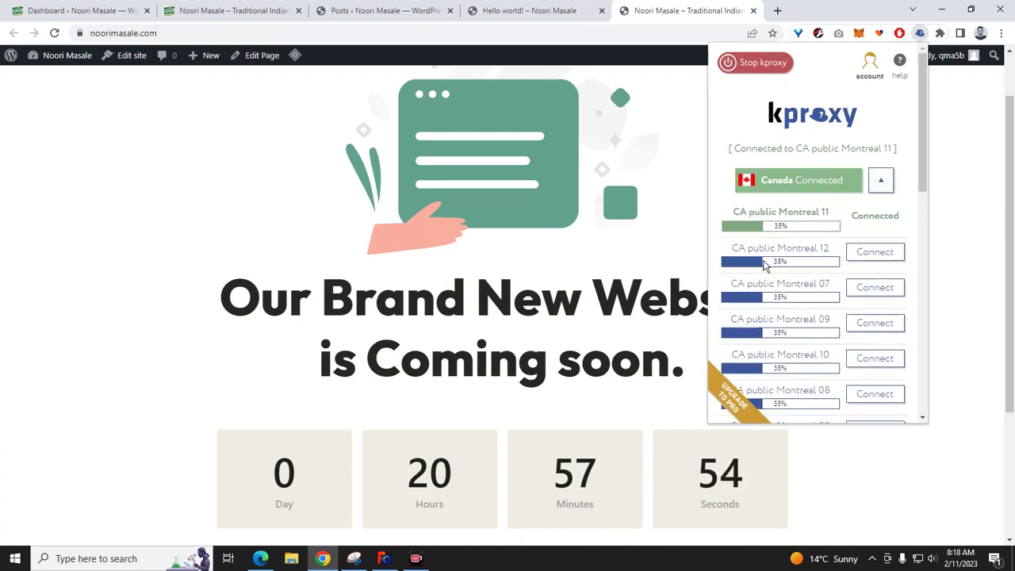
scroll(764, 266, down, 3)
scroll(820, 259, up, 3)
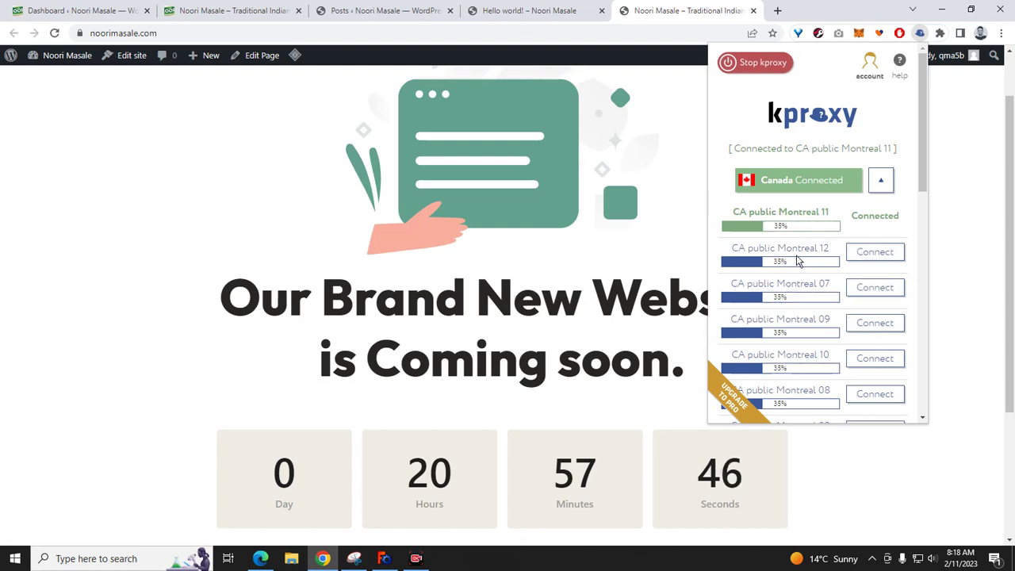
scroll(781, 304, down, 2)
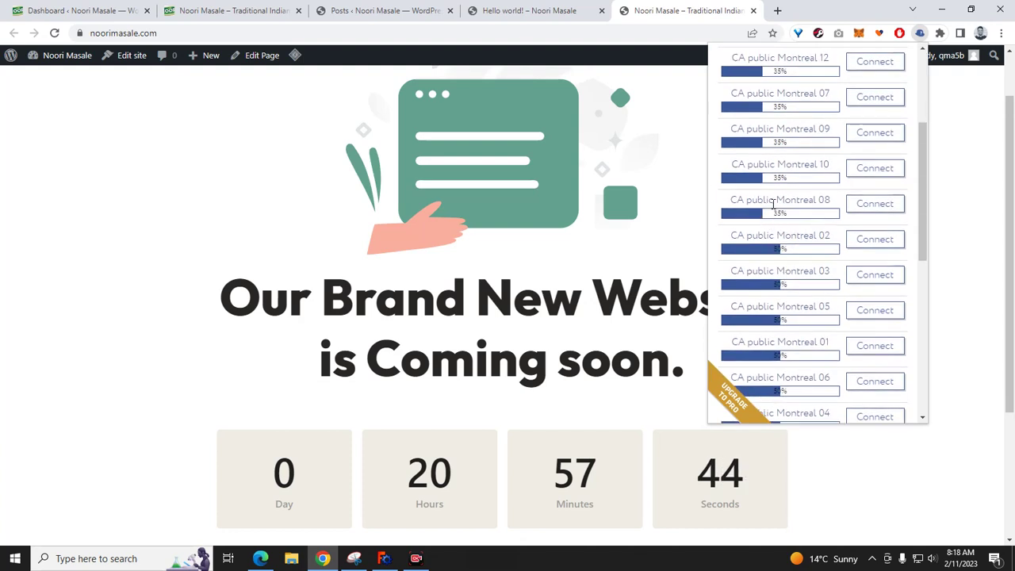
click(687, 215)
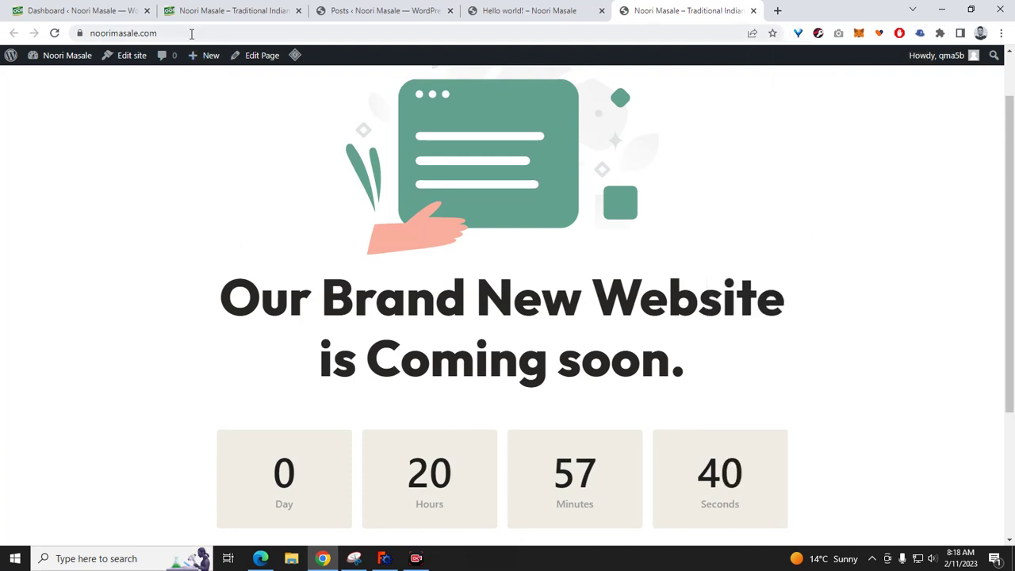
Step: Compare the noorimasale.com address and the page it loads in Chrome and Edge, ending on Chrome's coming-soon page
click(190, 33)
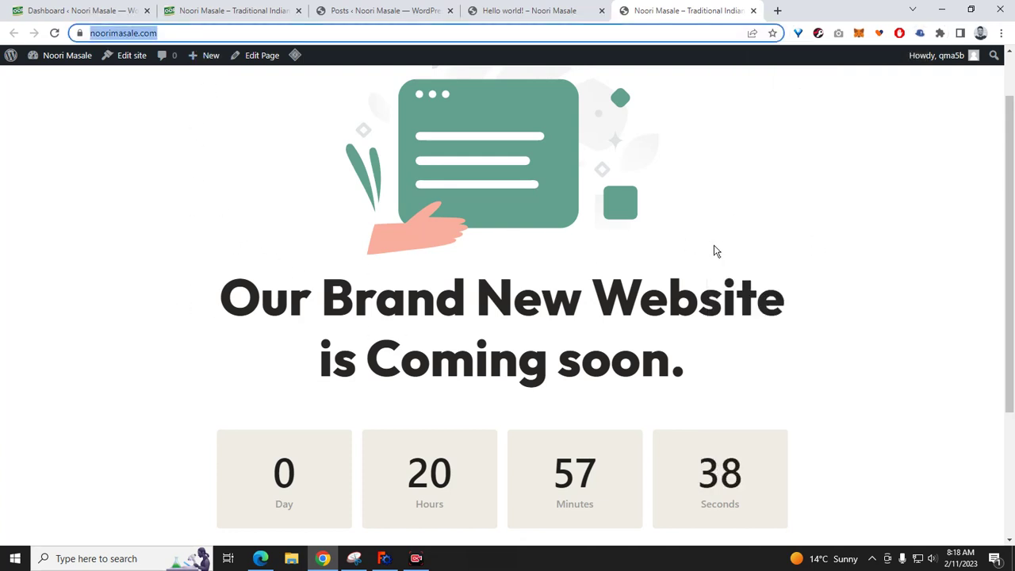
click(181, 240)
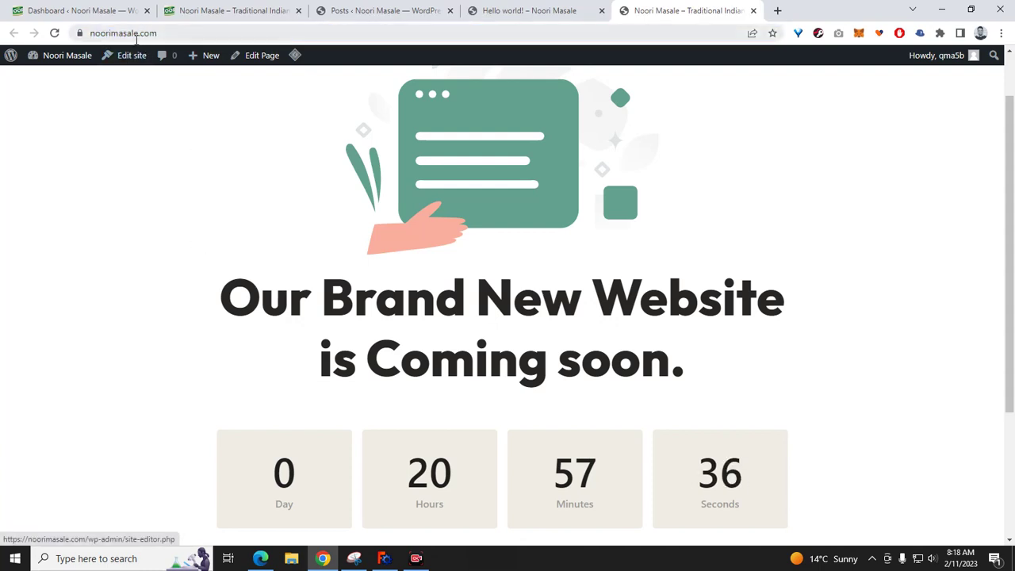
click(162, 34)
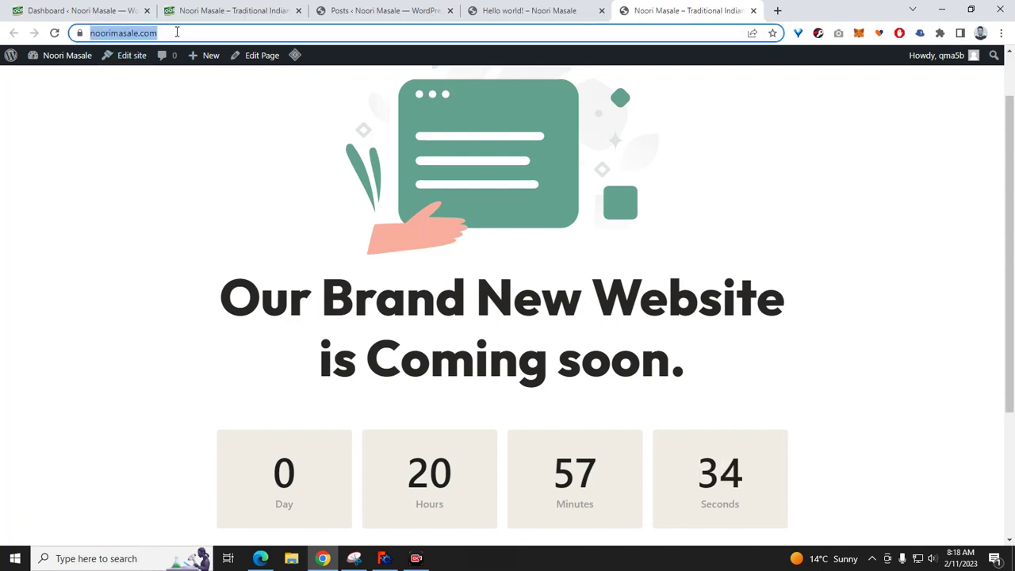
click(190, 156)
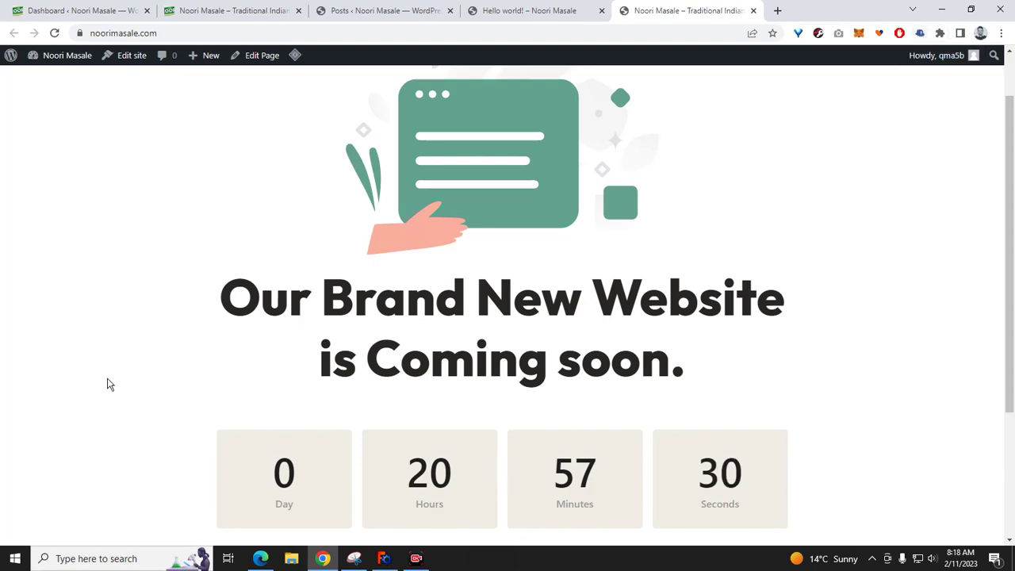
click(261, 558)
click(214, 32)
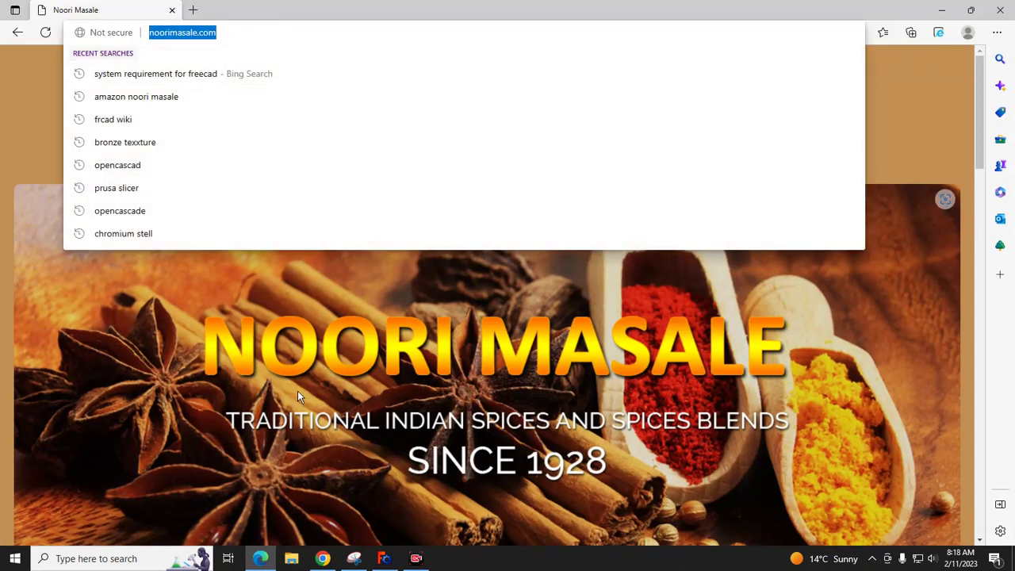
click(169, 378)
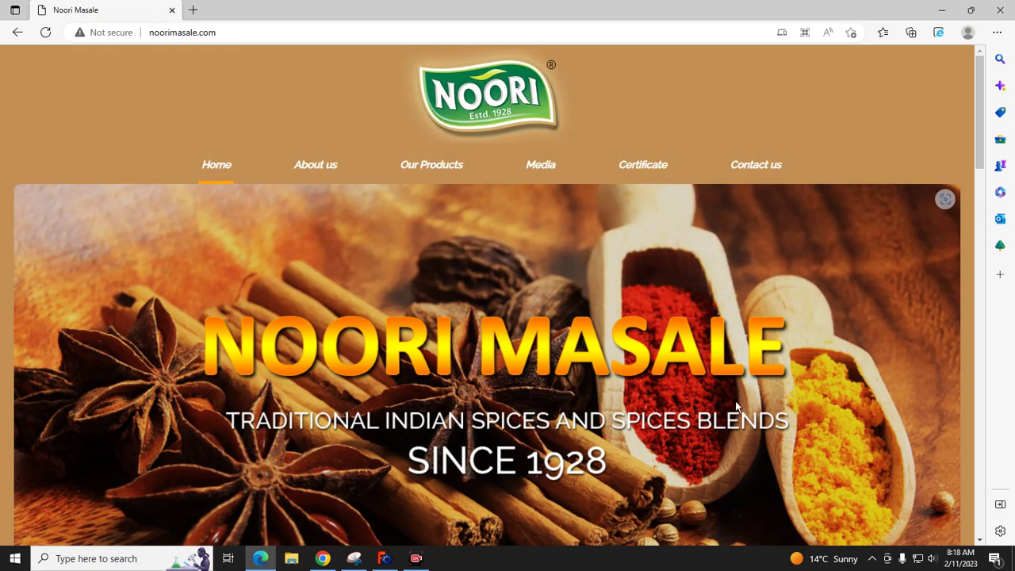
click(941, 10)
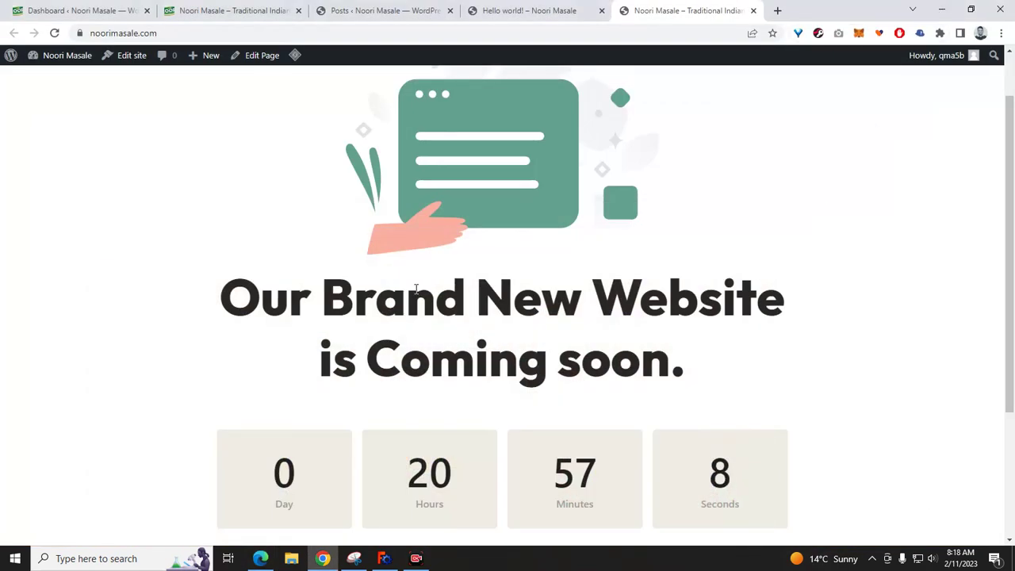